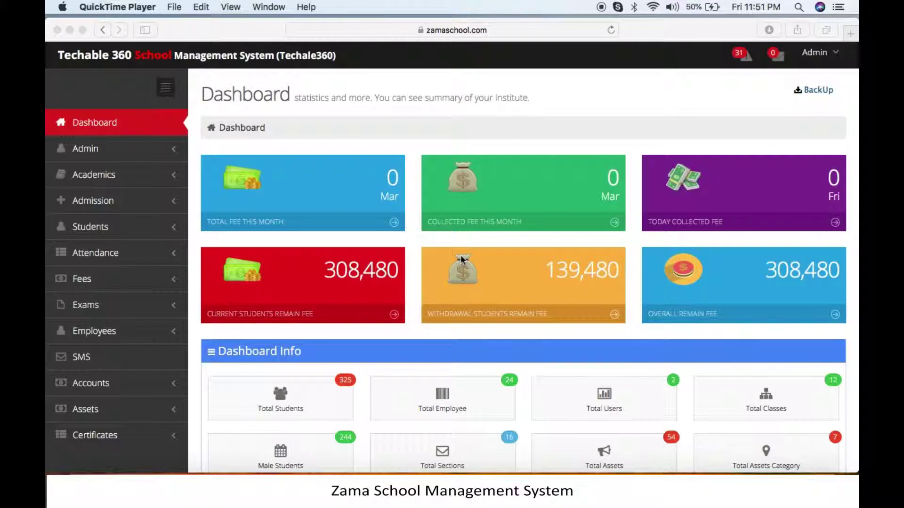
# Bring Safari forward and go to Admin > Campuses to list the campuses.
pyautogui.click(126, 157)
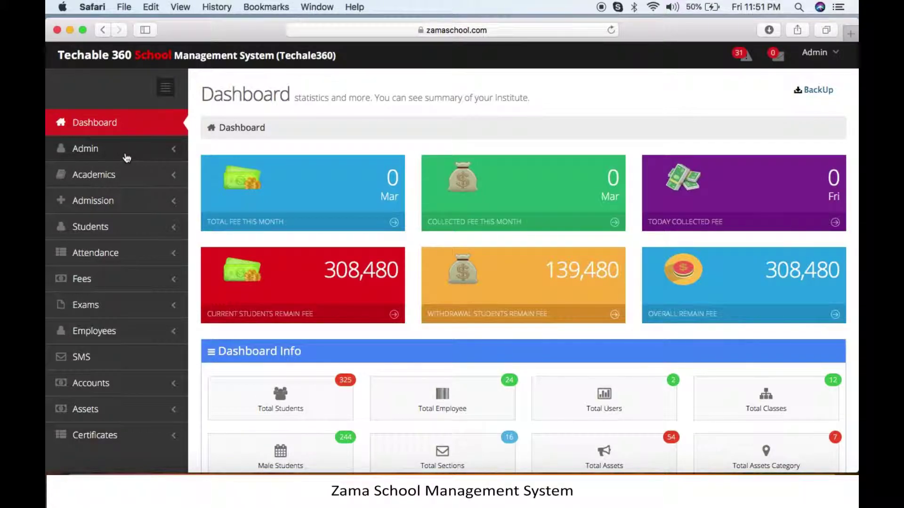
pyautogui.click(127, 158)
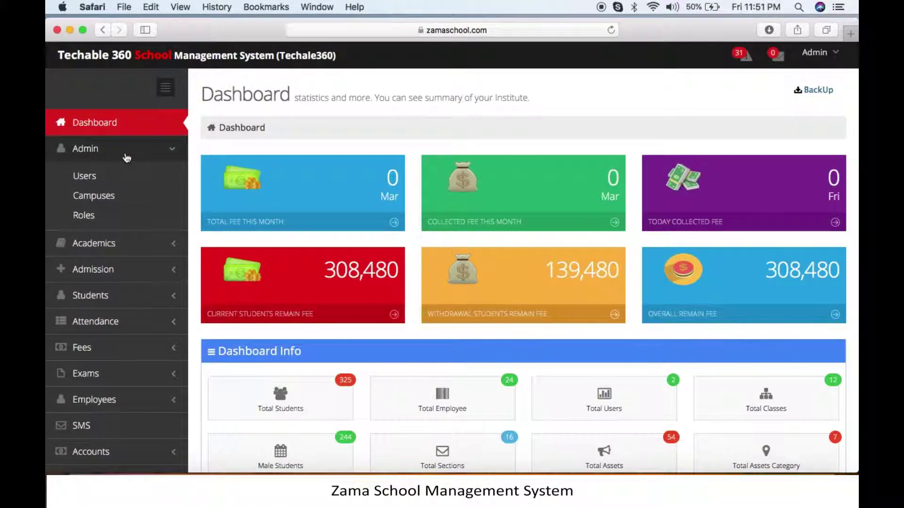
pyautogui.click(128, 198)
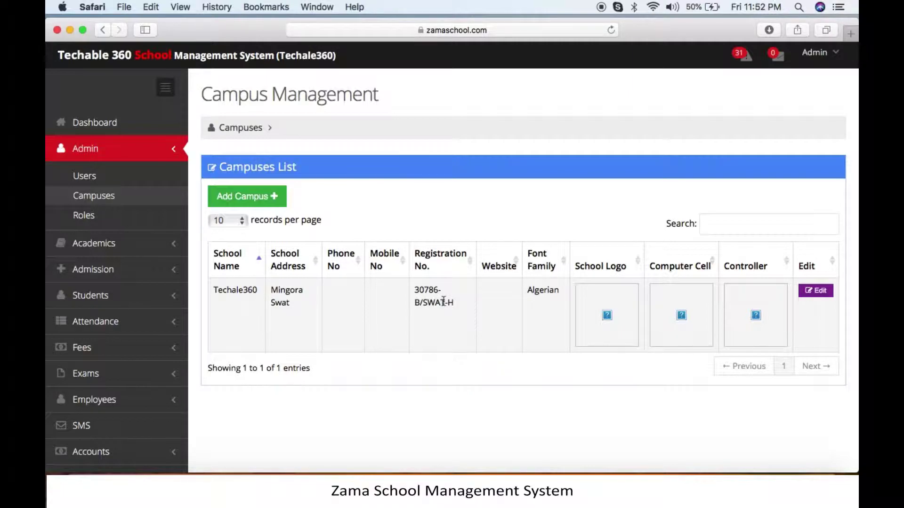
# Edit the Techale360 campus record and fill in the Phone No and Mobile No fields.
pyautogui.click(827, 293)
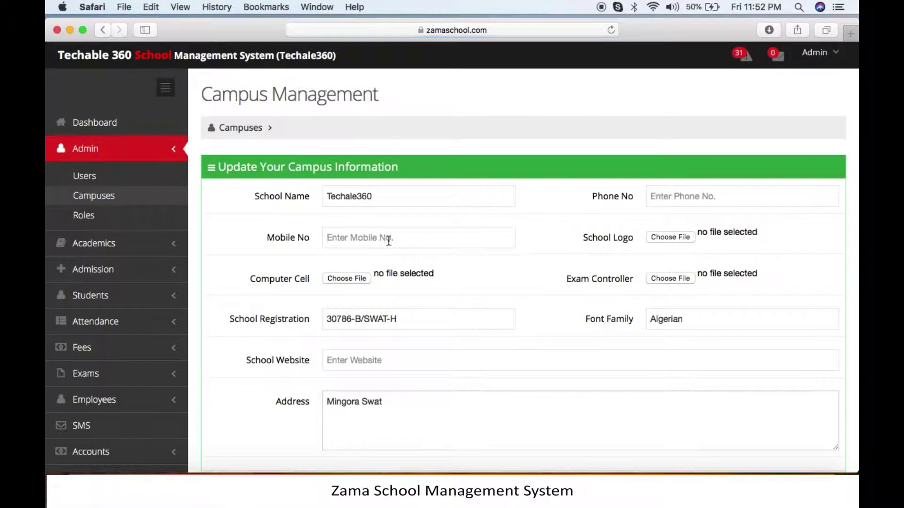
pyautogui.doubleClick(360, 197)
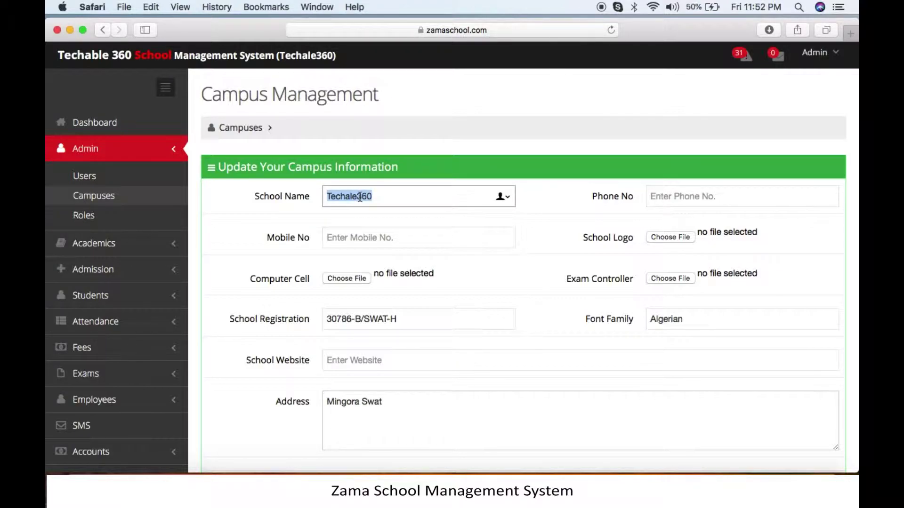
pyautogui.click(688, 191)
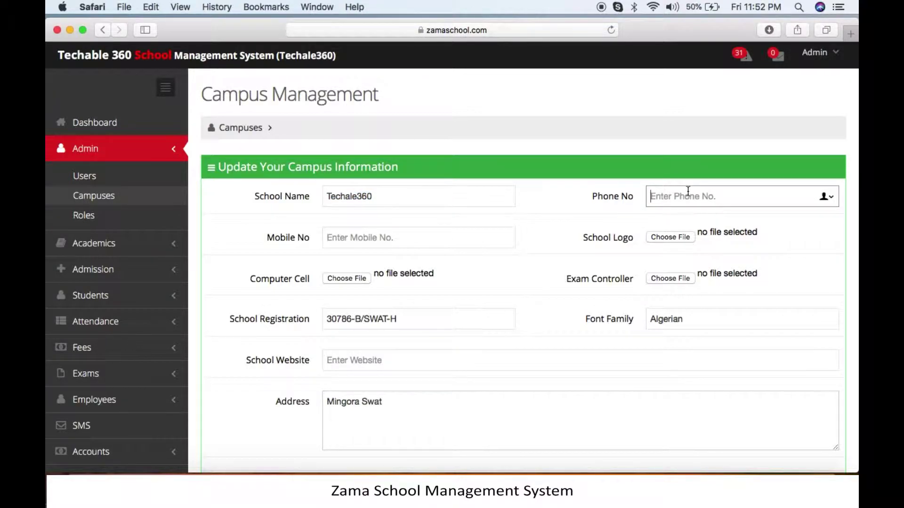
pyautogui.click(403, 235)
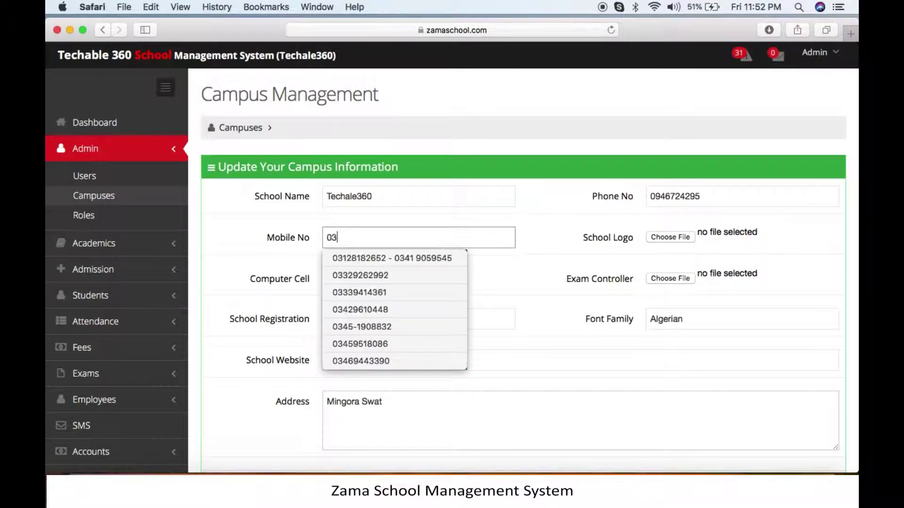
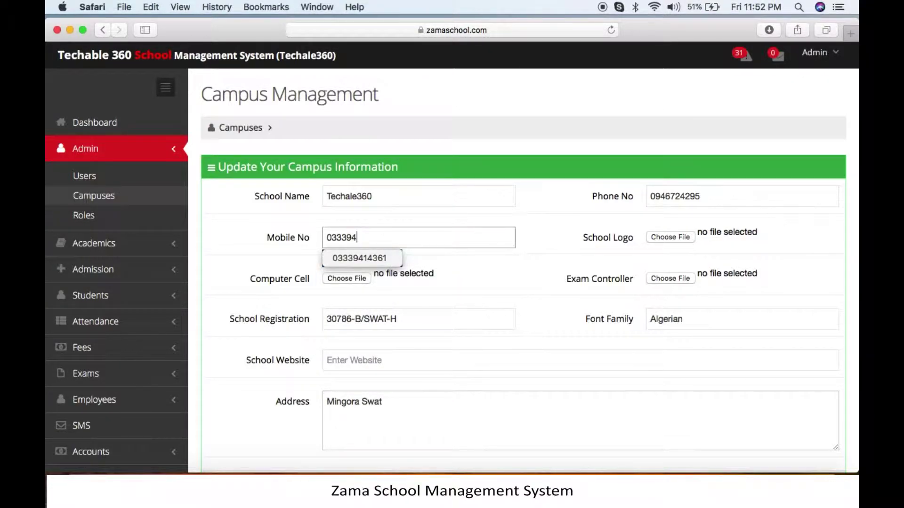
# Attach schoolLogo.png from Desktop > Images as the School Logo.
pyautogui.click(680, 236)
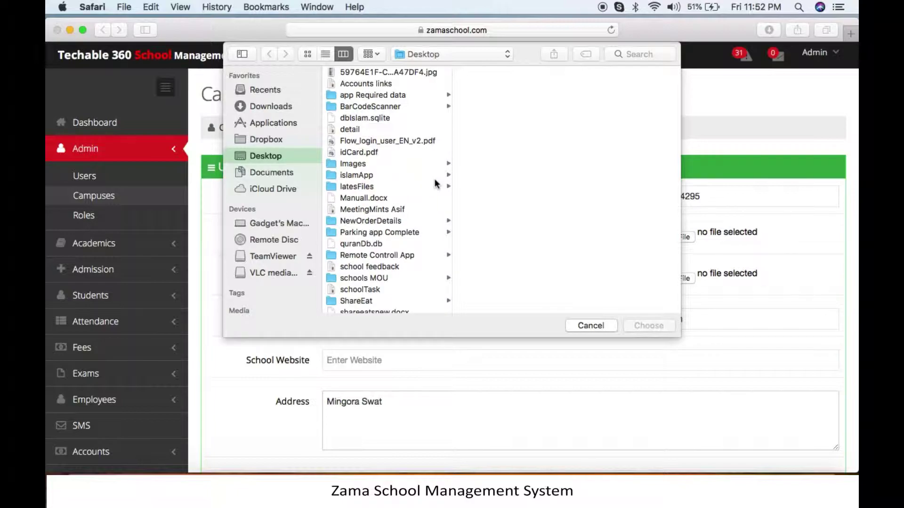
pyautogui.click(360, 164)
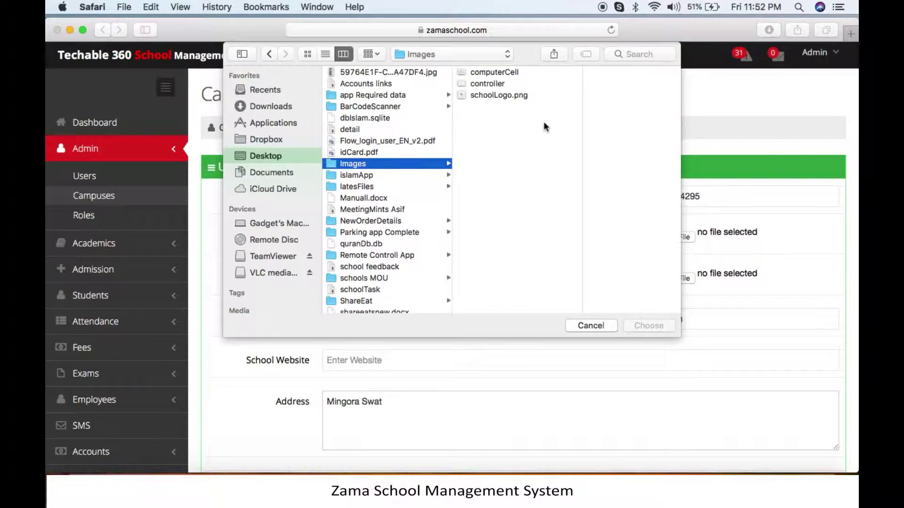
pyautogui.click(497, 95)
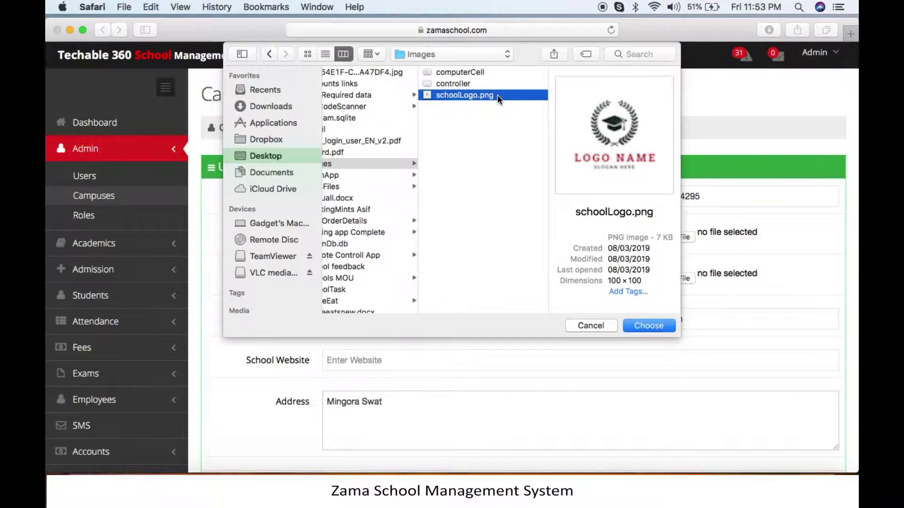
pyautogui.click(656, 322)
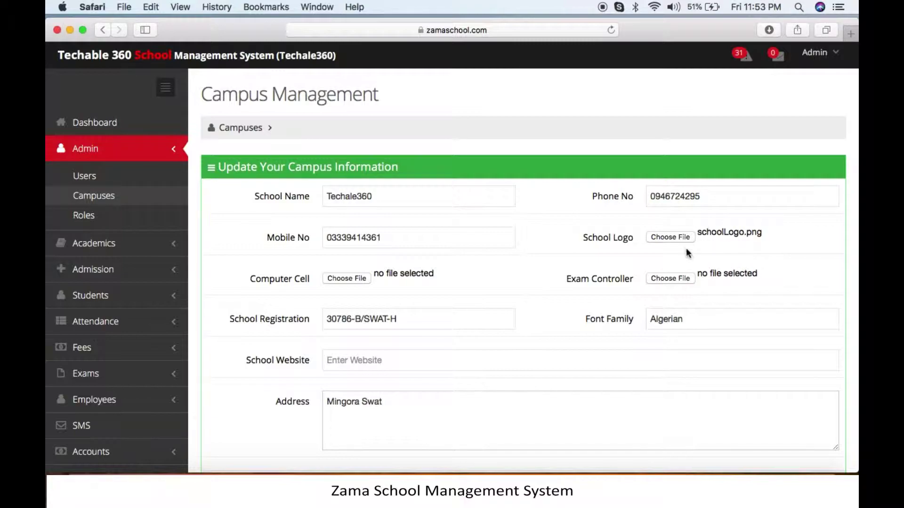
# Attach computerCell as the Computer Cell image and controller as the Exam Controller image.
pyautogui.click(356, 278)
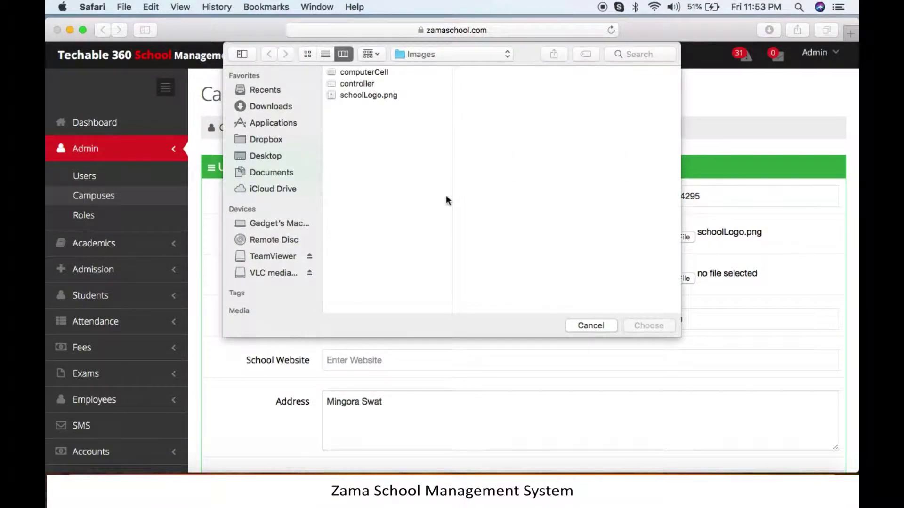
pyautogui.click(360, 73)
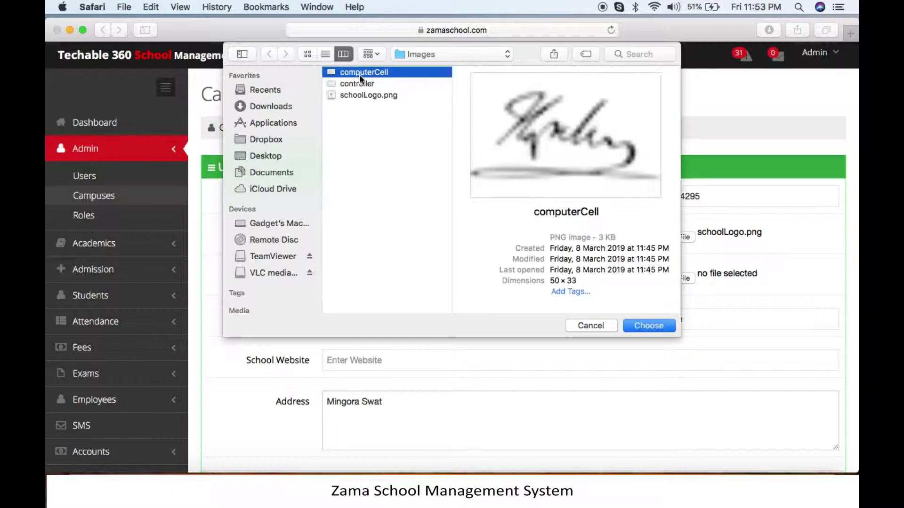
pyautogui.click(648, 326)
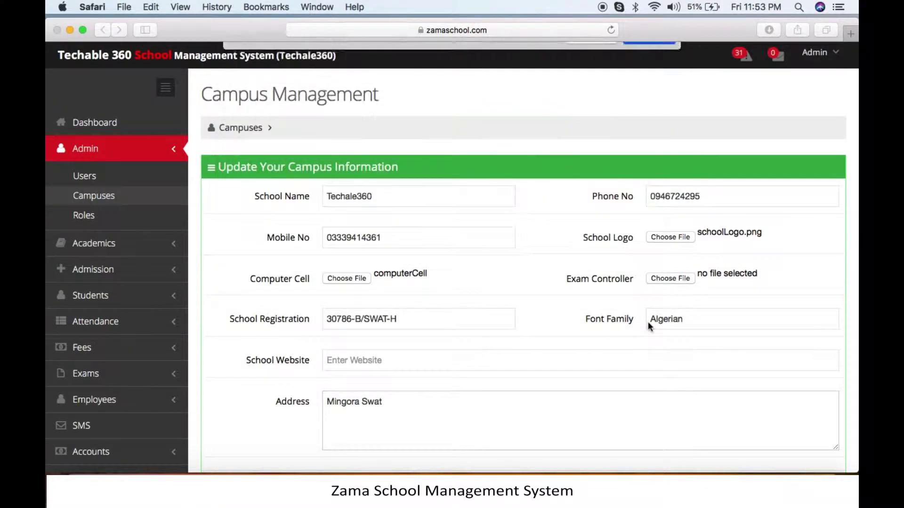
pyautogui.click(672, 278)
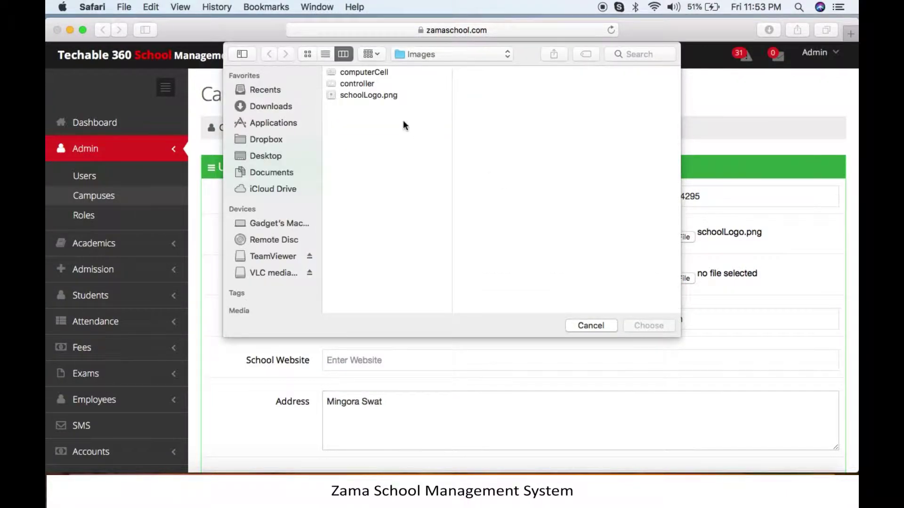
pyautogui.click(356, 86)
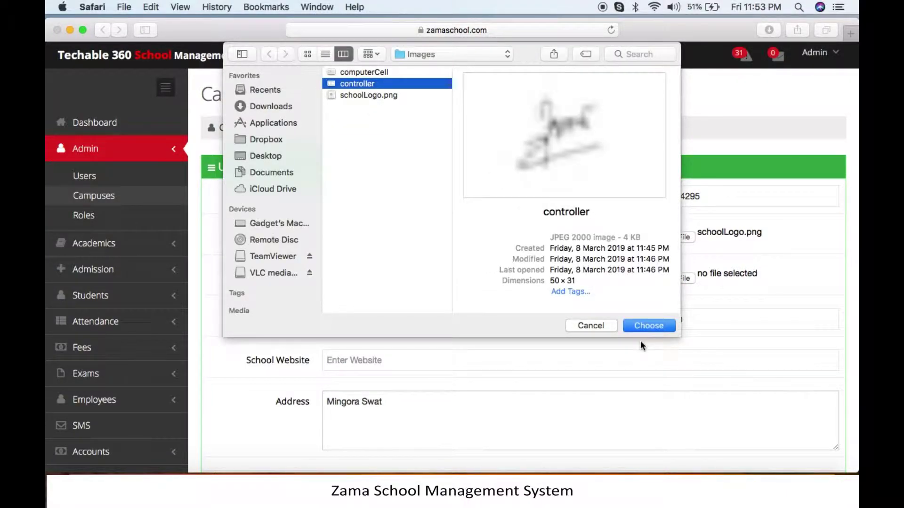
pyautogui.click(649, 326)
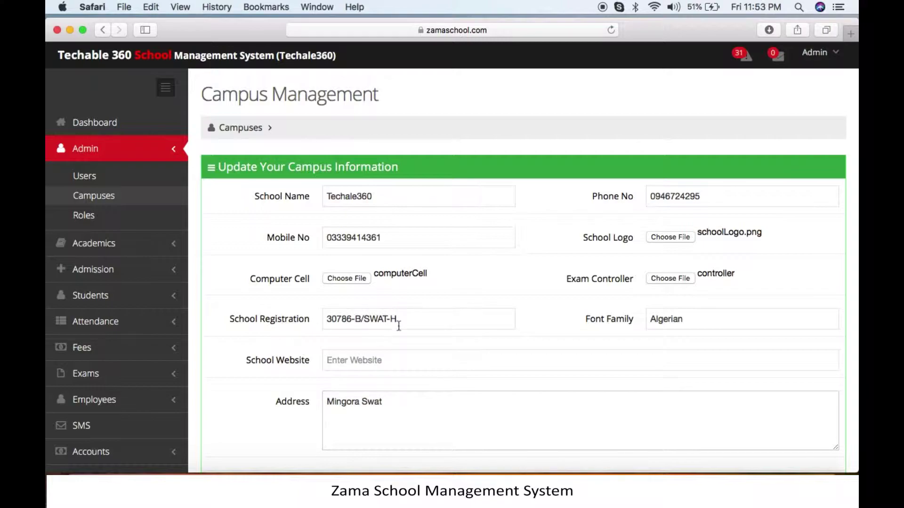
# Enter zamaschool.com in the School Website field of the campus form.
pyautogui.click(424, 320)
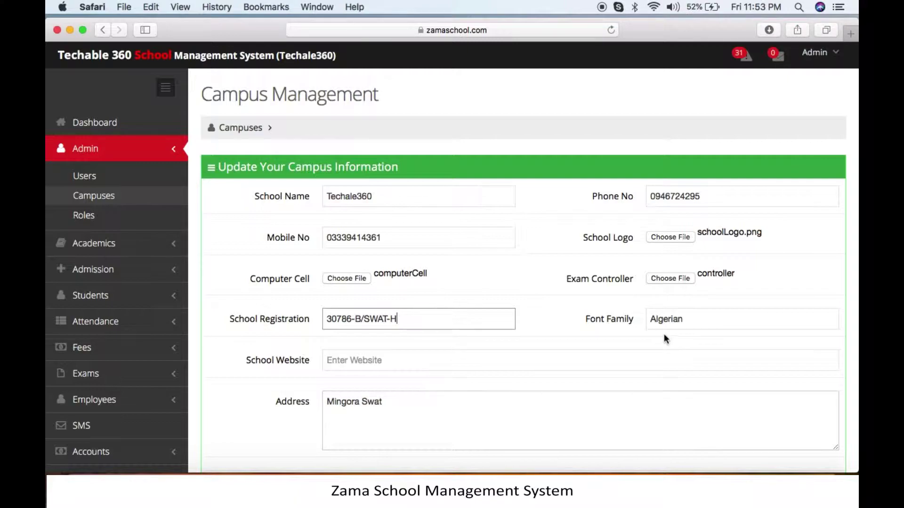
pyautogui.click(695, 317)
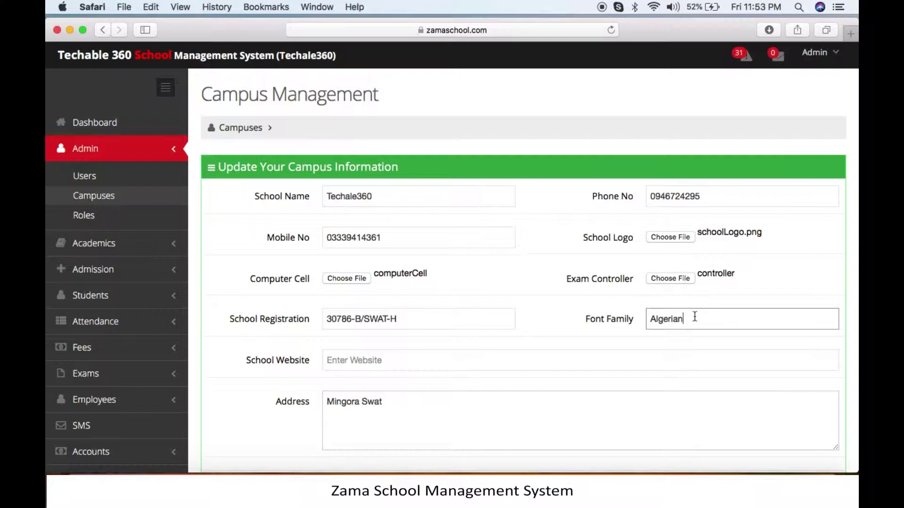
pyautogui.scroll(-3, 521, 370)
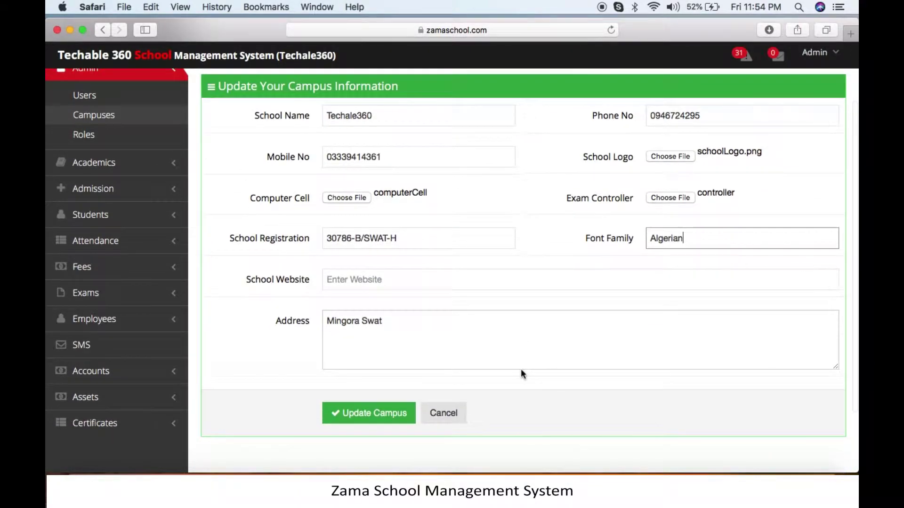
pyautogui.click(435, 283)
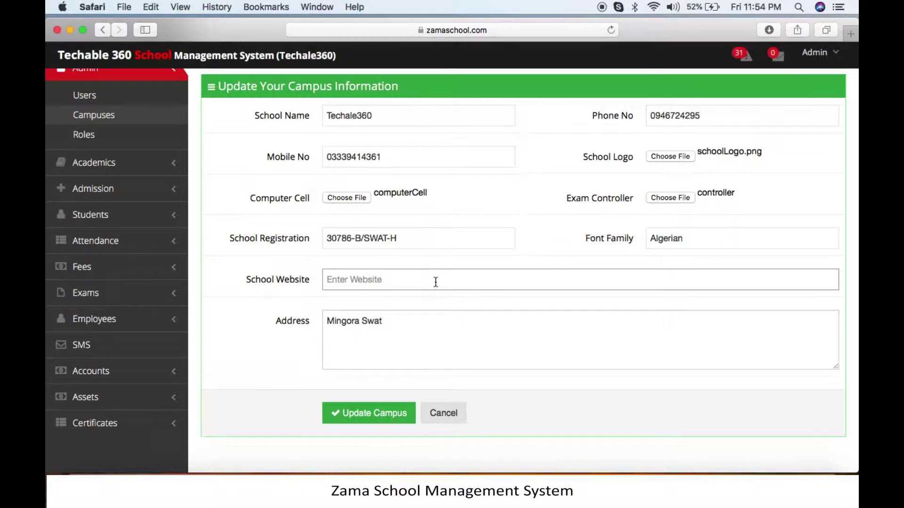
pyautogui.write('zamaschool.com')
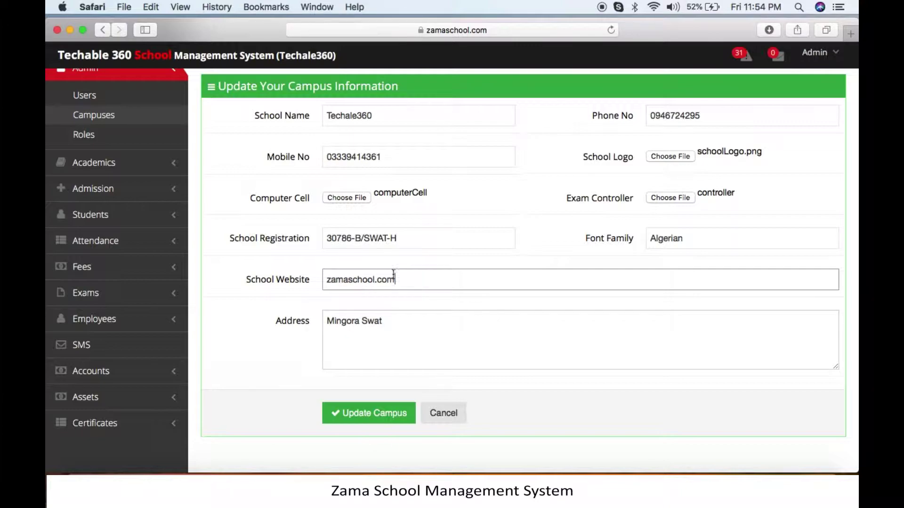
pyautogui.click(390, 320)
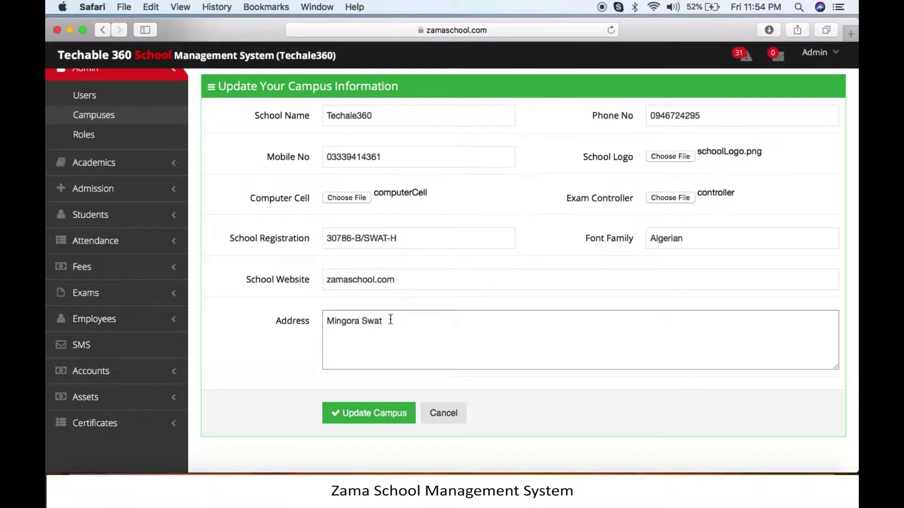
pyautogui.scroll(3, 547, 293)
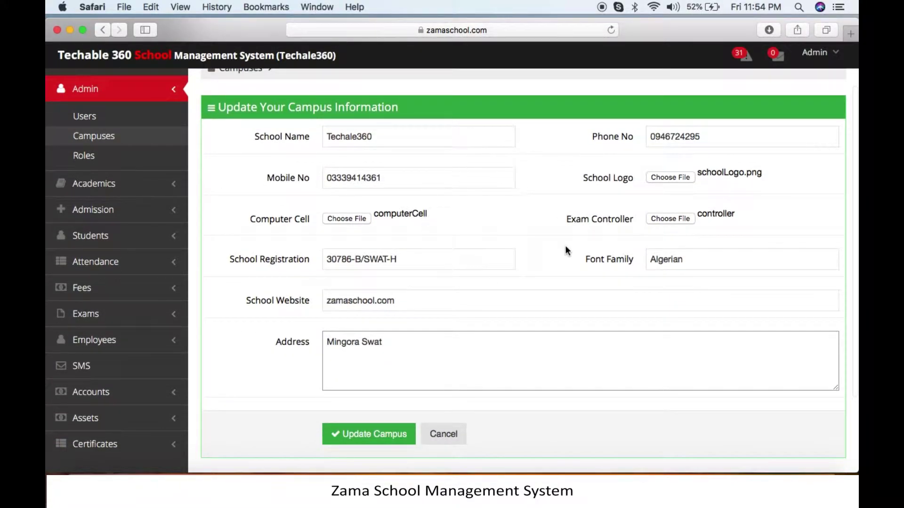
# Scroll the Campuses List table to check the updated row's logo and Computer Cell image.
pyautogui.scroll(-3, 559, 301)
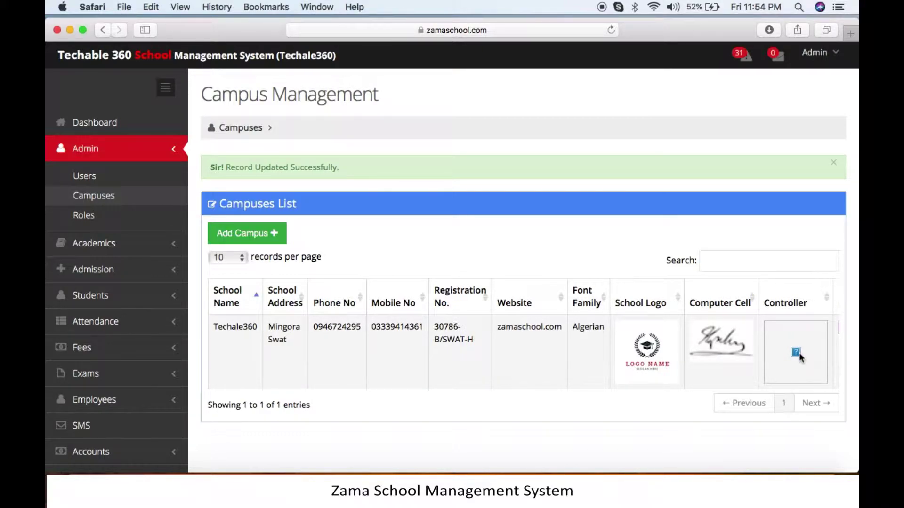
pyautogui.hscroll(3, 798, 352)
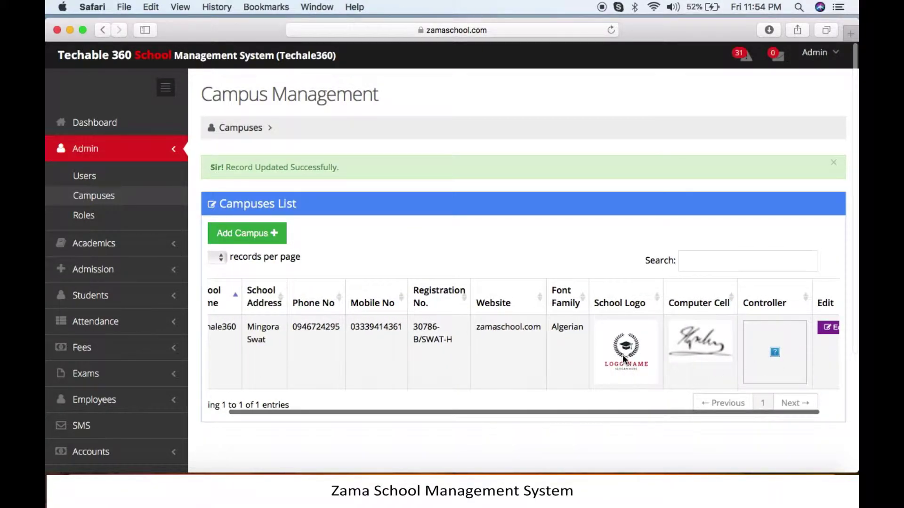